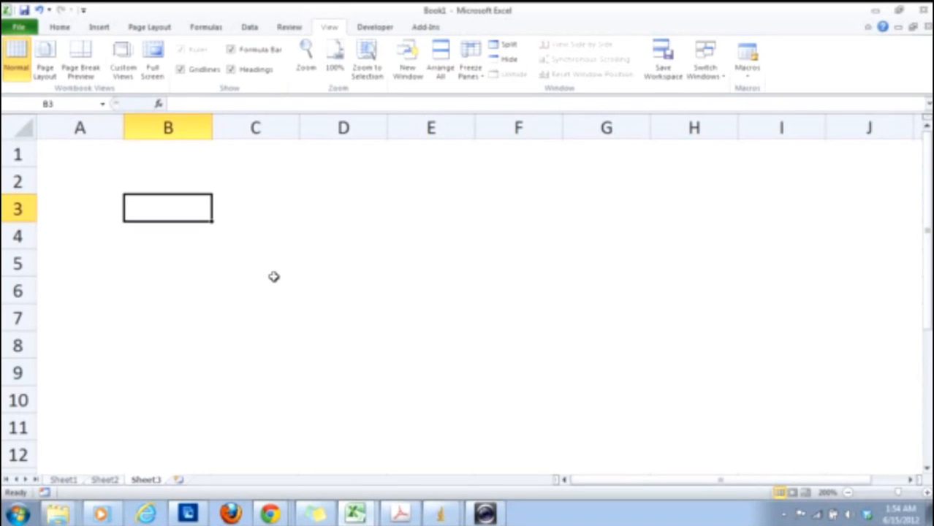
Enter the formula =RAND() in cell B3.
text(=)
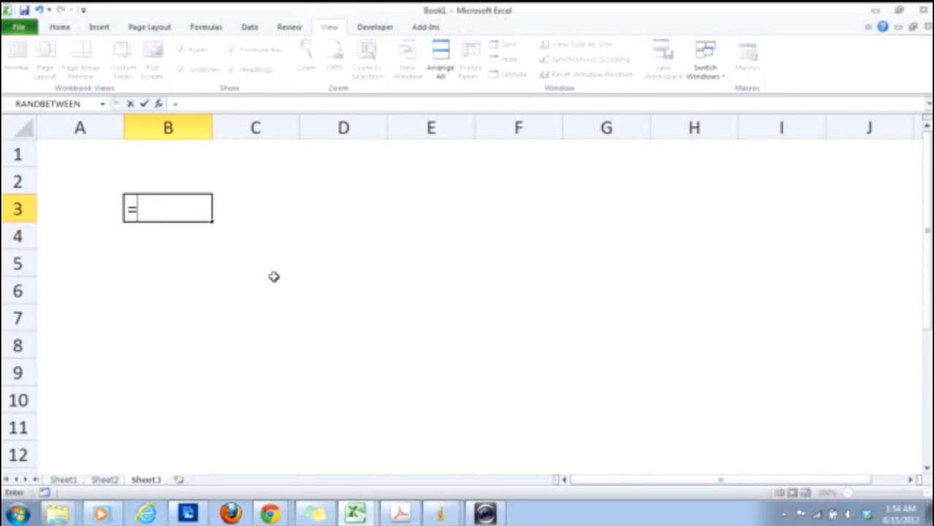
text(r)
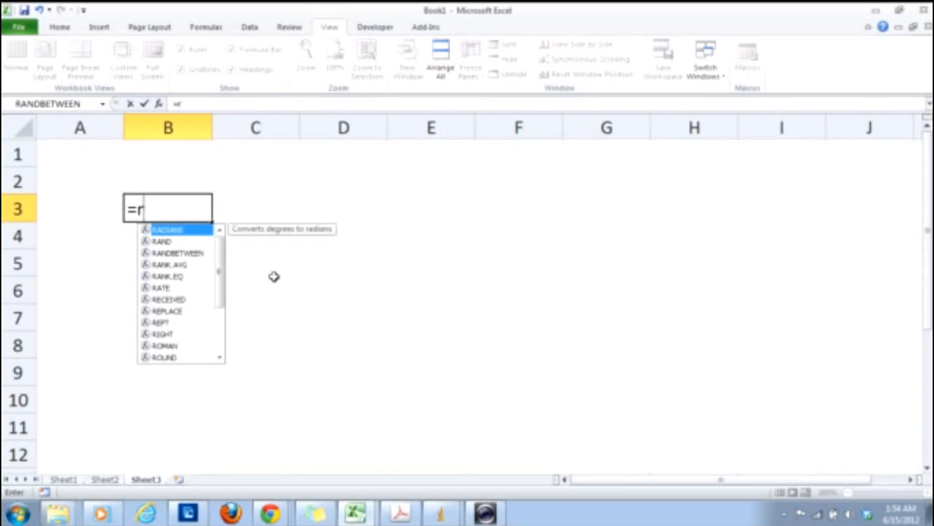
text(and())
key(Return)
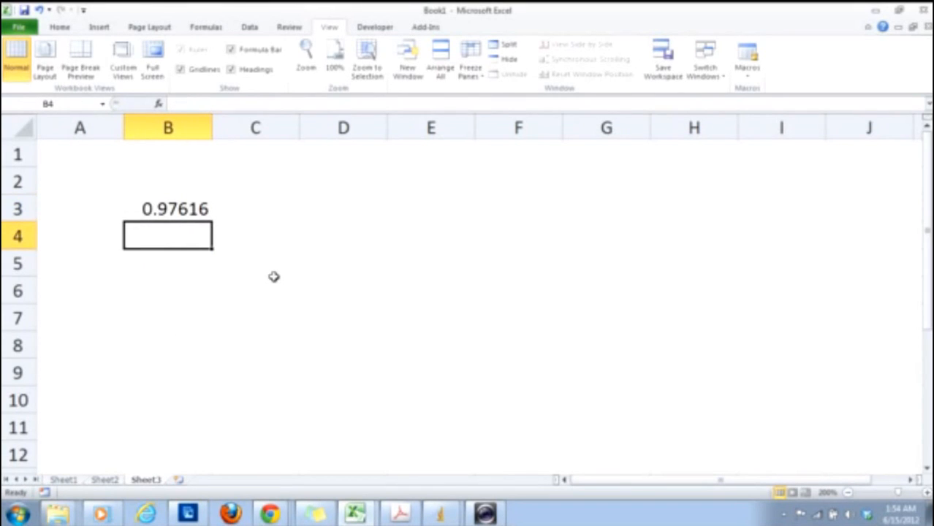
Change the formula in cell B3 to =1-2*RAND().
double_click(153, 209)
click(139, 209)
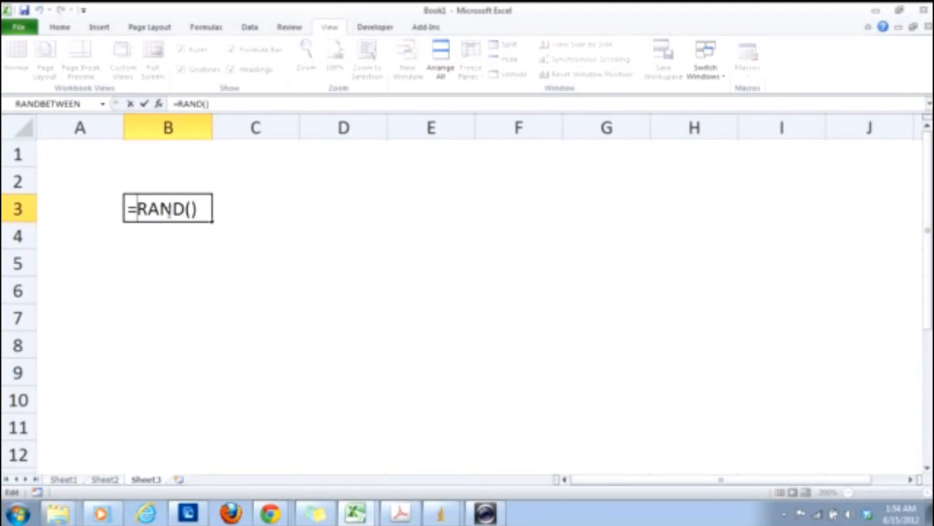
text(1-2*)
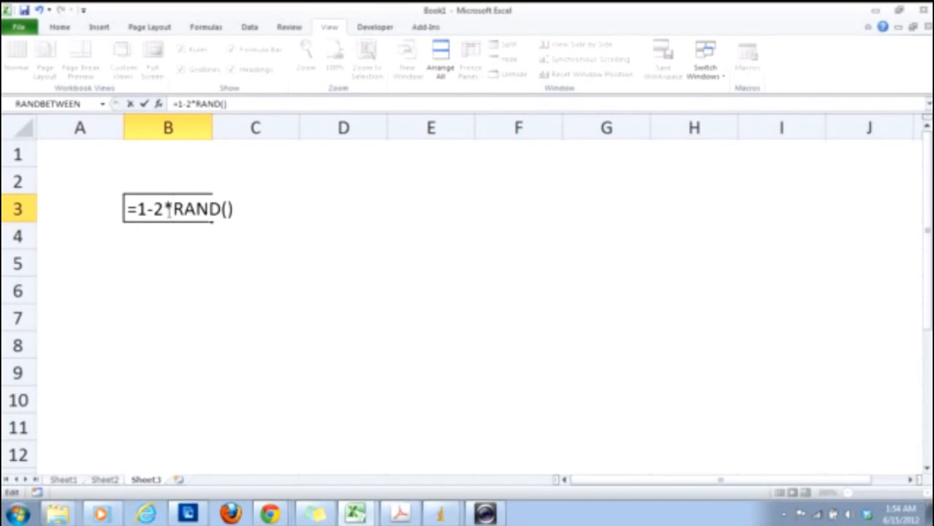
key(Return)
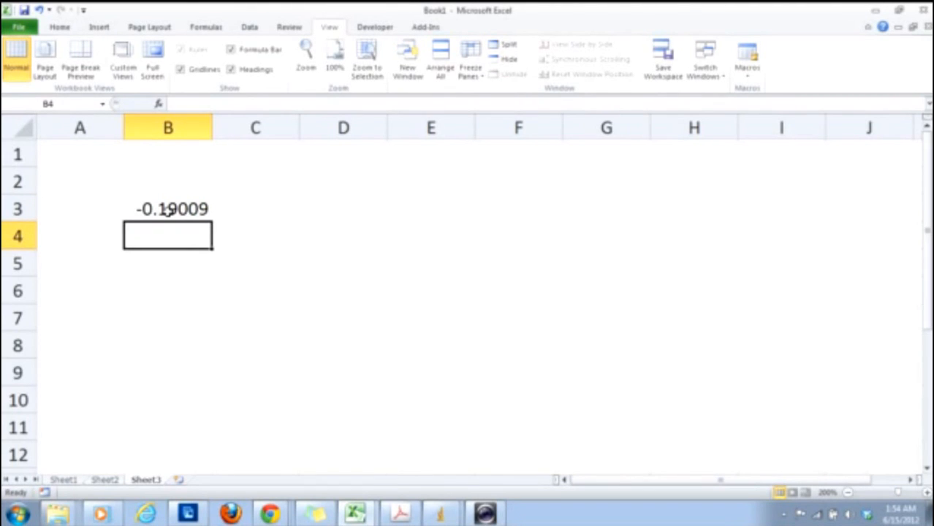
Re-enter the unchanged B3 formula twice to generate new random values from the single term.
click(188, 209)
double_click(184, 209)
key(Return)
click(188, 209)
double_click(188, 210)
key(Return)
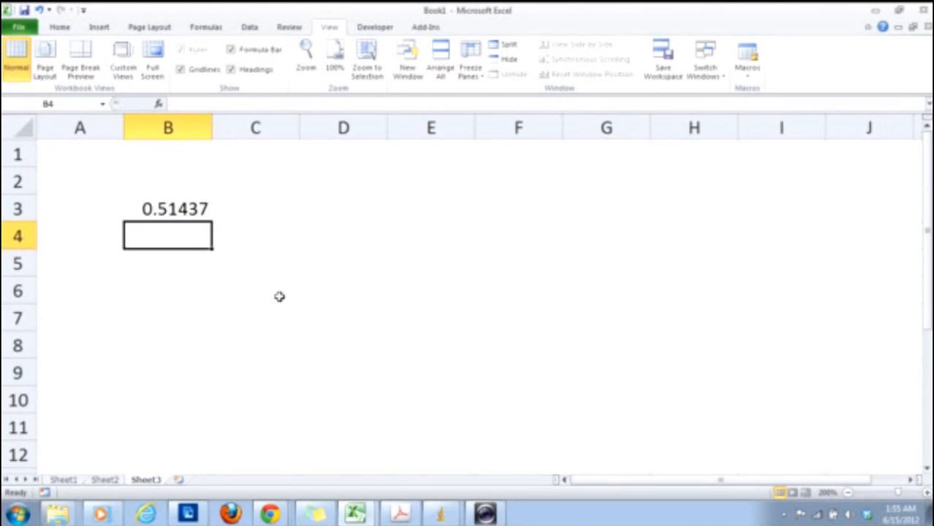
Extend the B3 formula with a copied second term so it reads =1-2*RAND()+1-2*RAND().
click(169, 210)
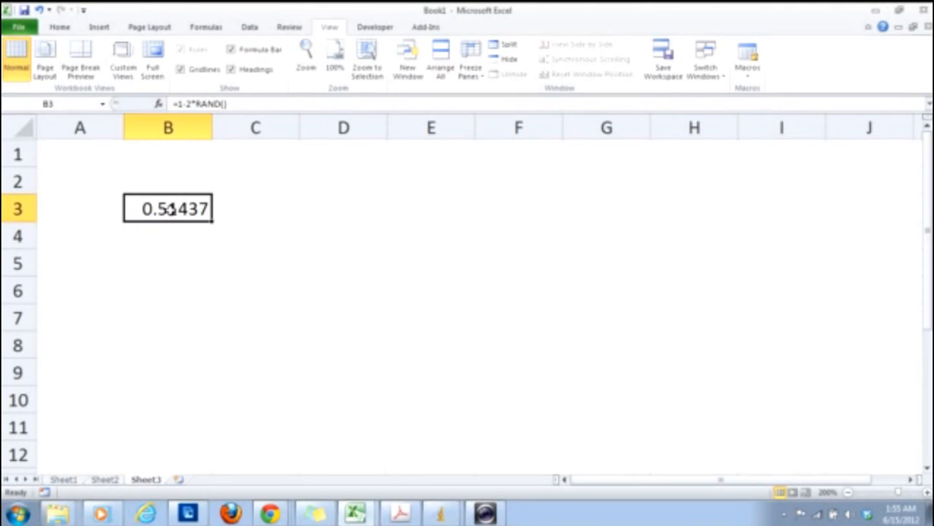
double_click(169, 210)
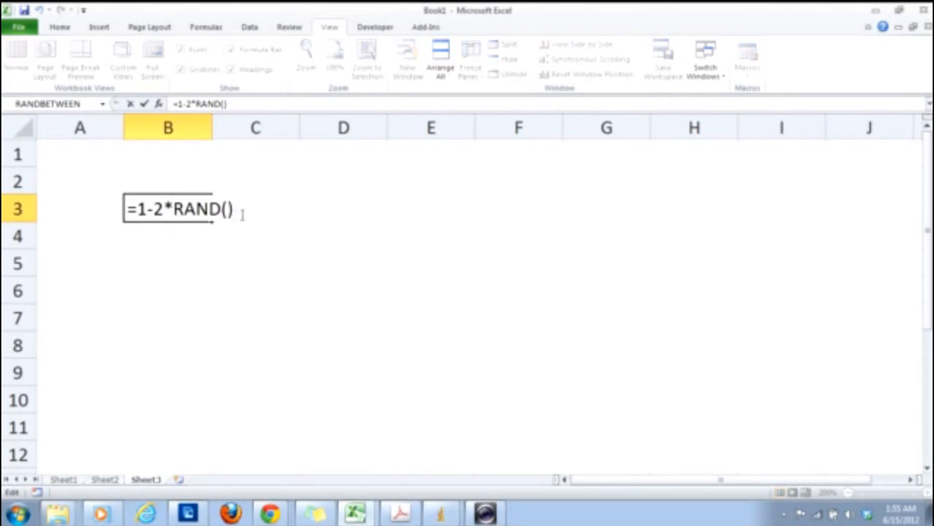
drag(249, 210, 136, 211)
key(ctrl+c)
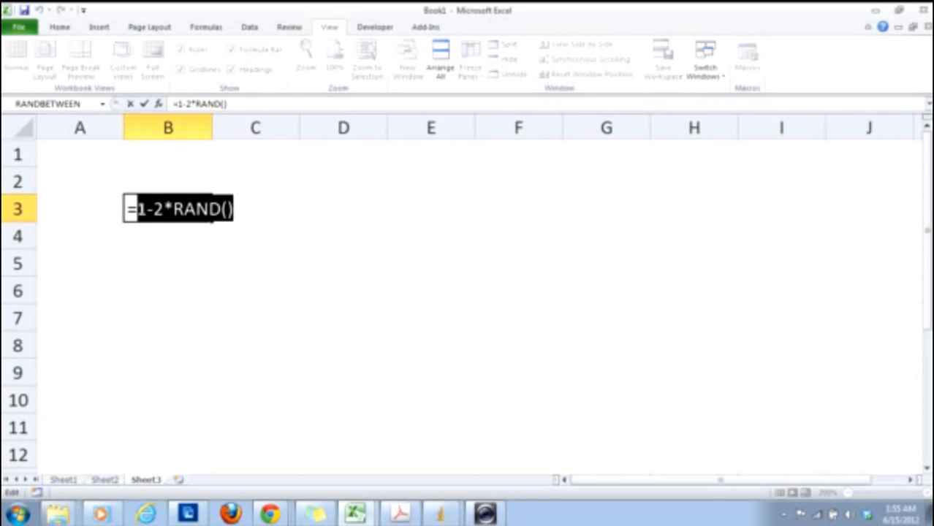
click(264, 209)
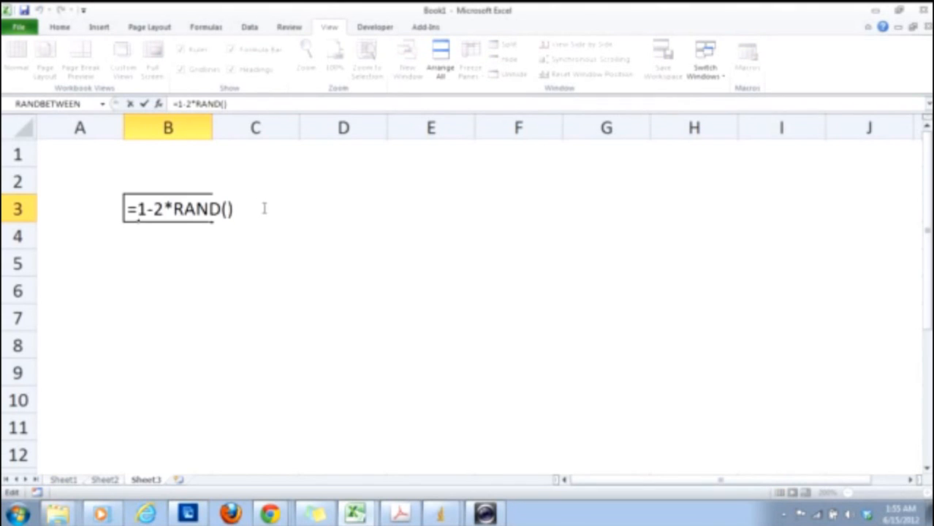
text(+)
key(ctrl+v)
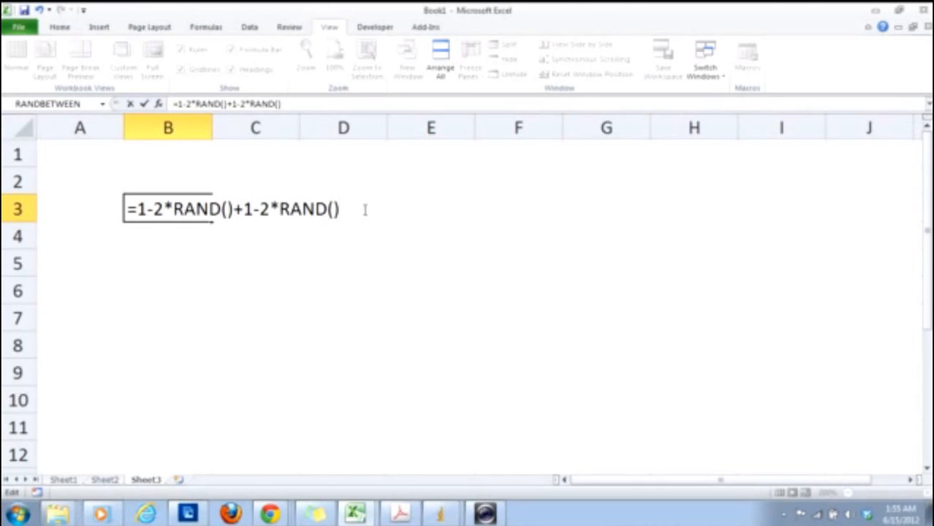
key(Return)
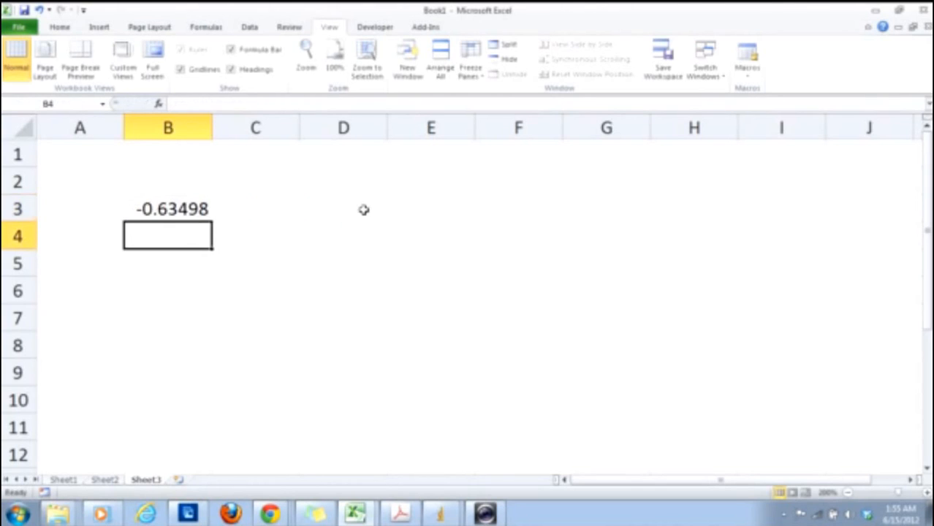
Recalculate the two-term formula in B3 three times to examine the range of its random results.
double_click(173, 209)
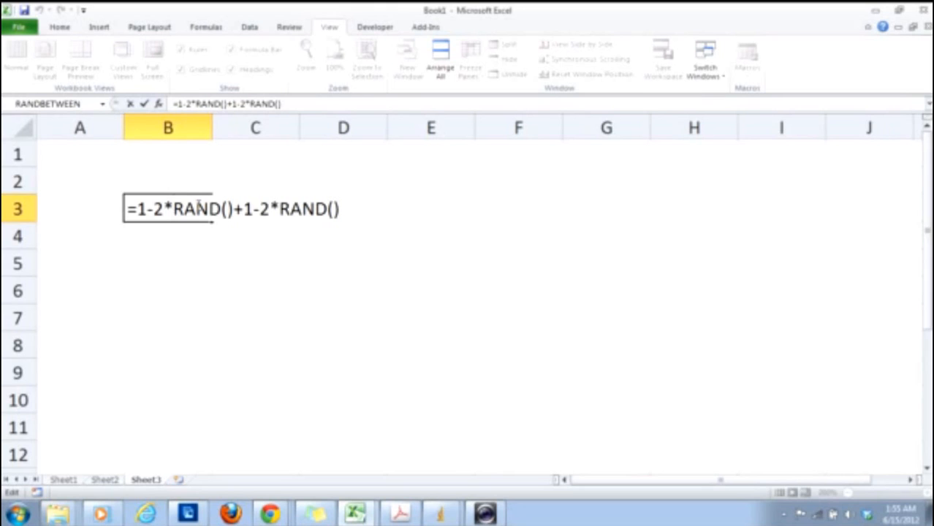
key(Return)
double_click(198, 208)
key(Return)
double_click(198, 208)
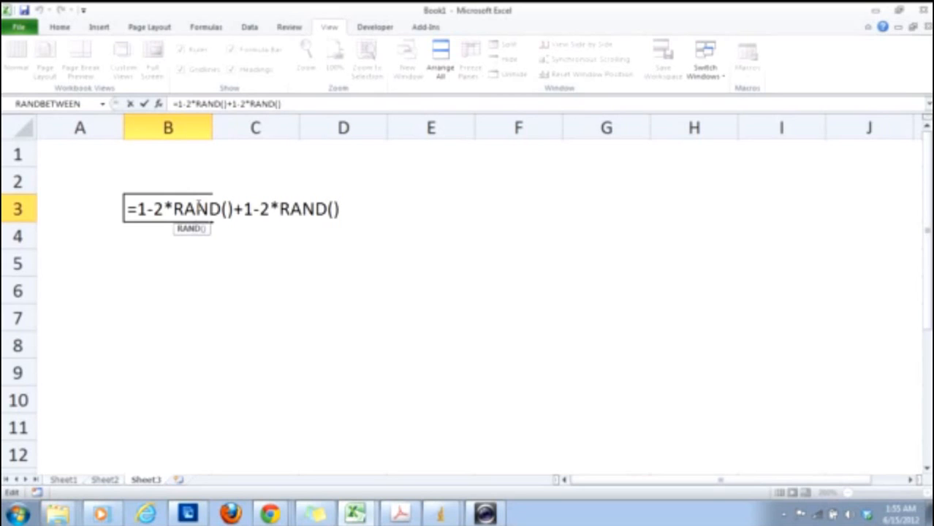
key(Return)
Lengthen the B3 formula into a long sum by appending many copies of its +1-2*RAND() term.
double_click(198, 208)
drag(354, 209, 236, 210)
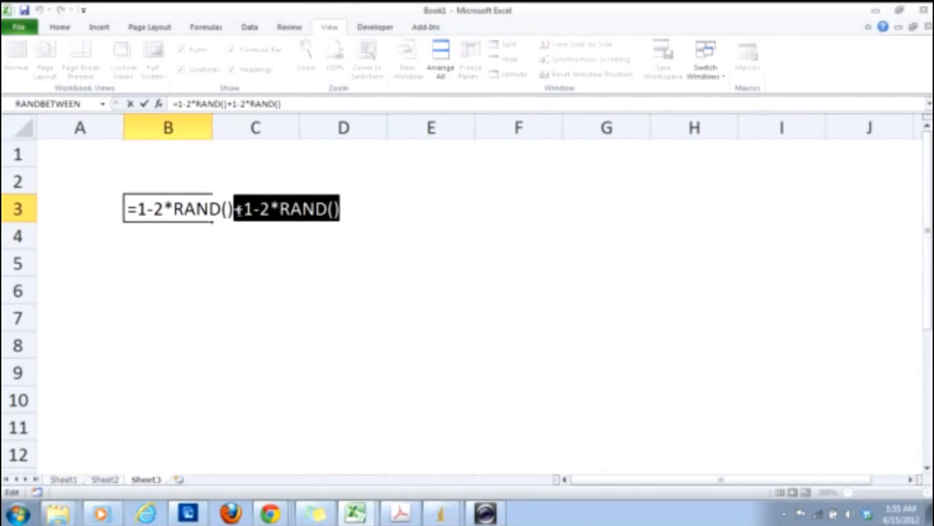
key(ctrl+c)
click(376, 210)
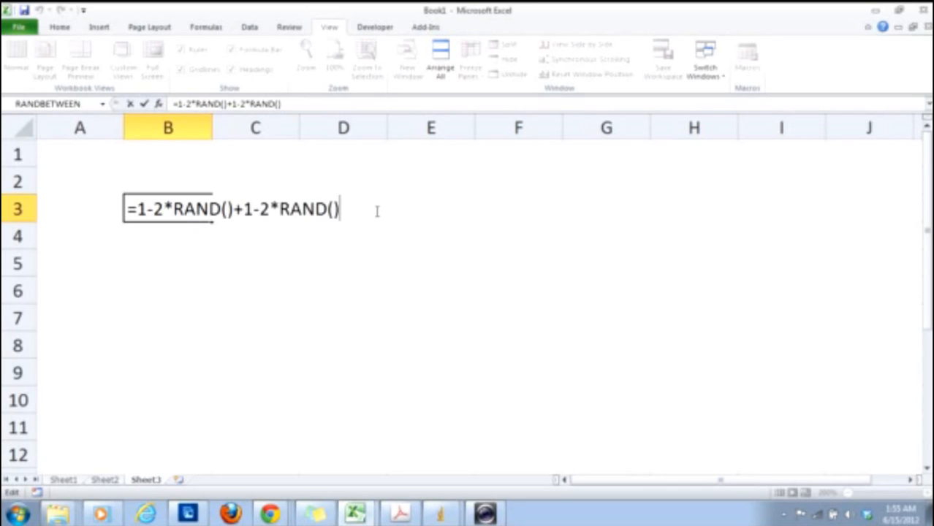
key(ctrl+v)
key(ctrl+v)
key(ctrl+v)
key(ctrl+v)
key(ctrl+v)
key(ctrl+v)
key(ctrl+v)
key(ctrl+v)
key(ctrl+v)
key(ctrl+v)
key(ctrl+v)
key(ctrl+v)
key(ctrl+v)
key(ctrl+v)
key(ctrl+v)
key(ctrl+v)
key(ctrl+v)
key(ctrl+v)
key(ctrl+v)
key(ctrl+v)
key(ctrl+v)
key(ctrl+v)
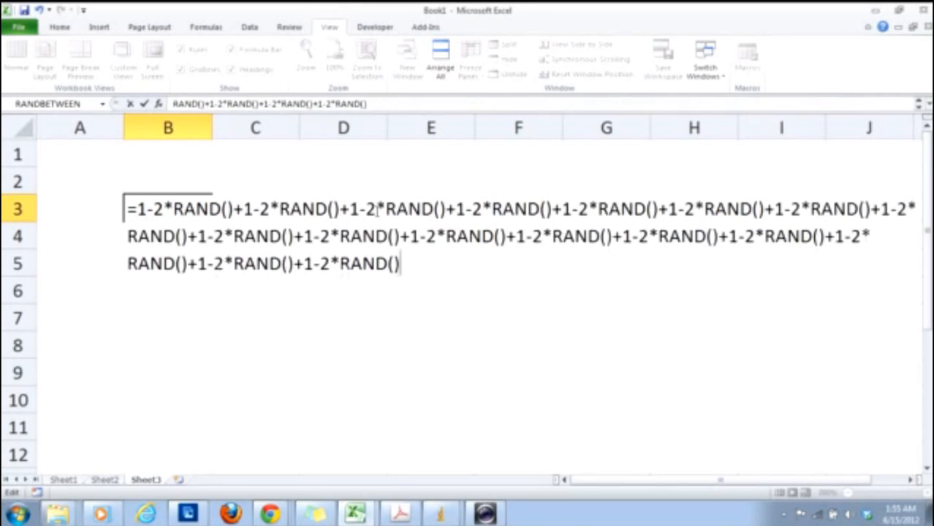
key(ctrl+v)
key(ctrl+v)
key(ctrl+v)
key(ctrl+v)
key(ctrl+v)
key(ctrl+v)
key(ctrl+v)
key(ctrl+v)
key(ctrl+v)
key(ctrl+v)
key(ctrl+v)
key(ctrl+v)
key(ctrl+v)
key(ctrl+v)
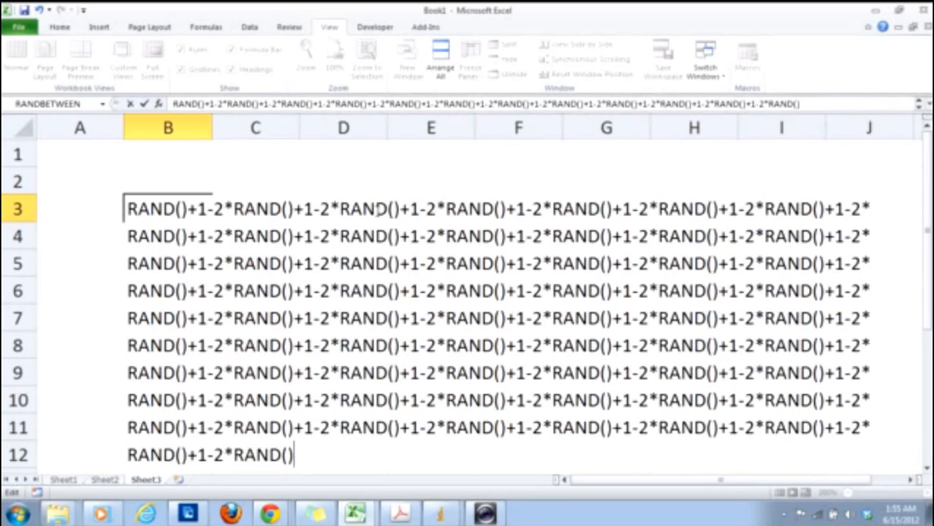
key(Return)
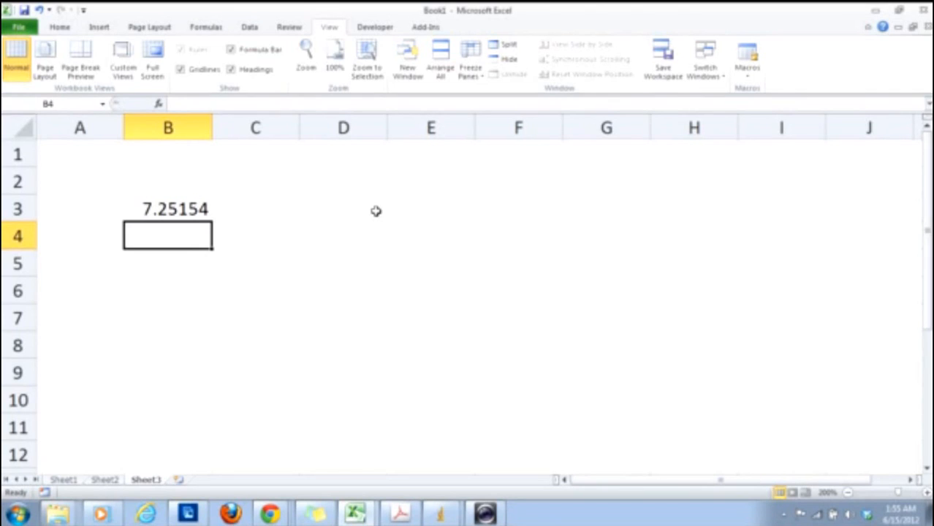
Recalculate the long random sum in B3 twice to examine how its value varies.
click(168, 211)
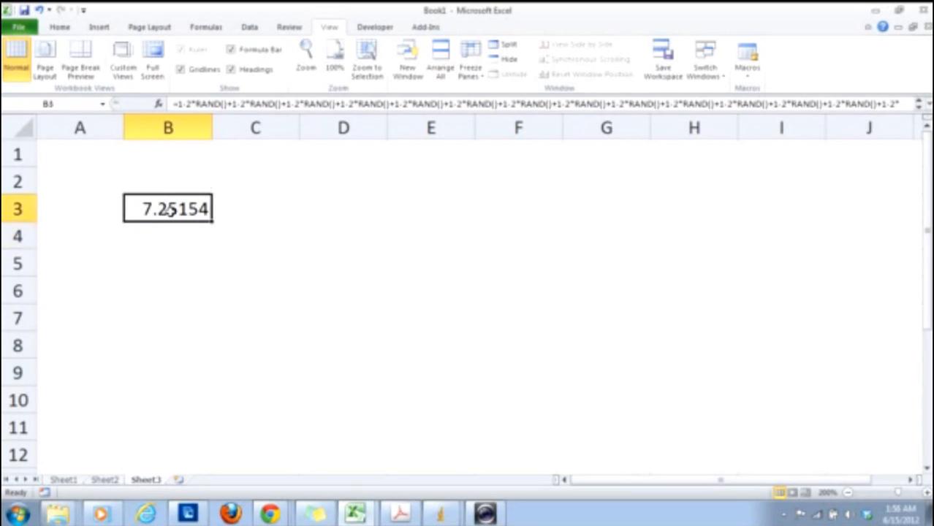
key(F2)
key(Return)
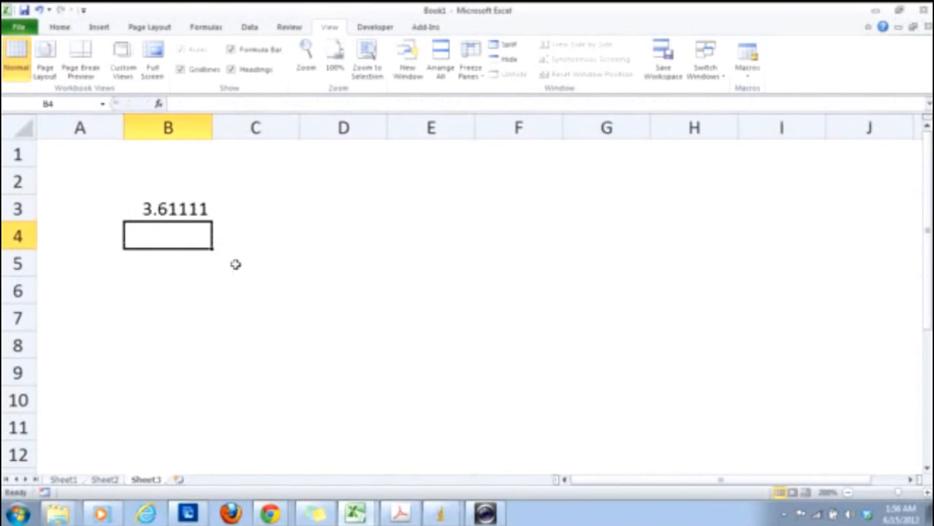
double_click(149, 208)
key(Return)
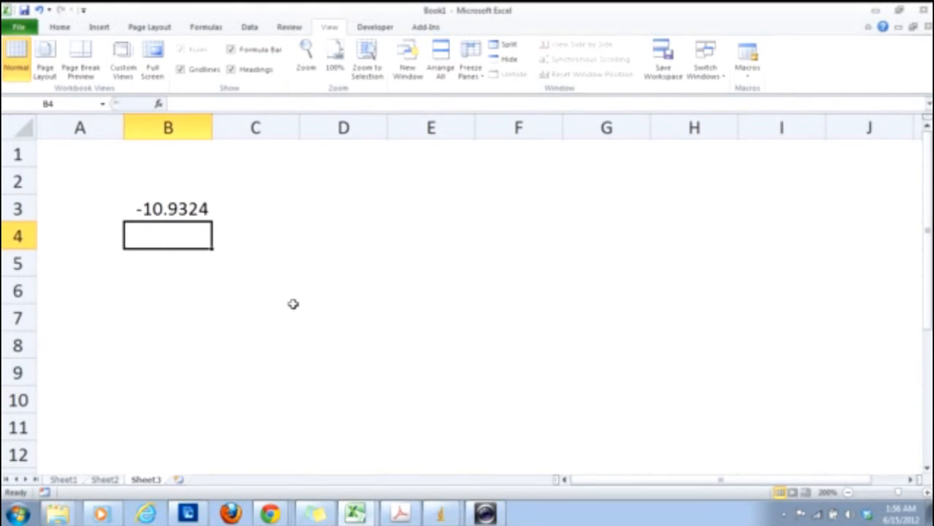
Fill the random-sum formula from B3 across into C3.
click(199, 207)
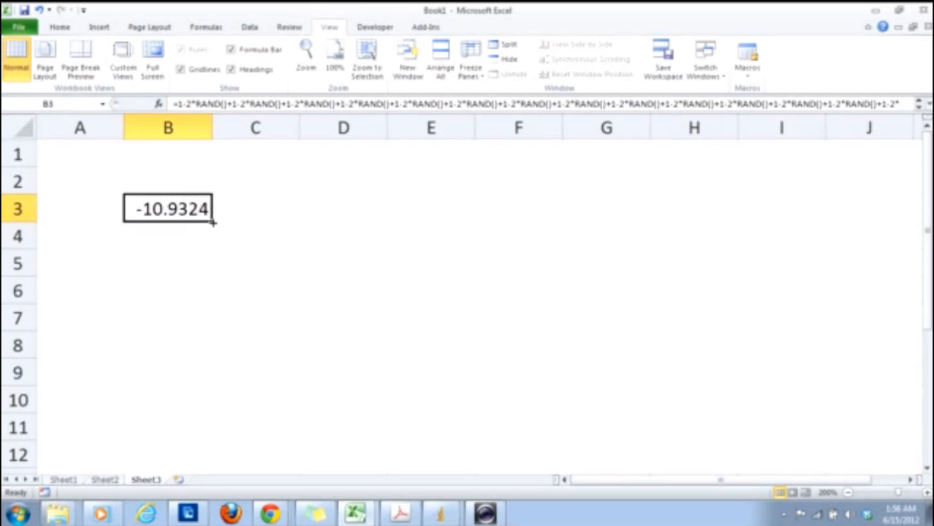
drag(212, 222, 285, 222)
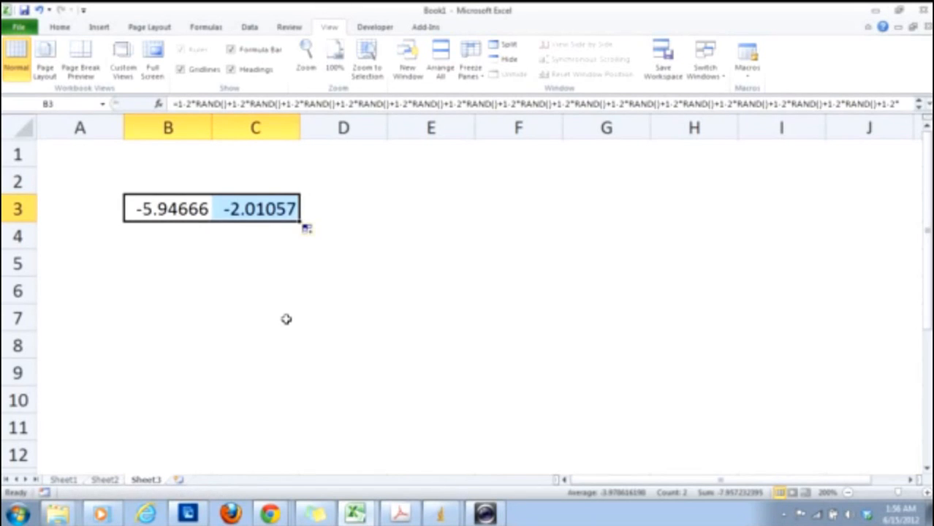
click(235, 253)
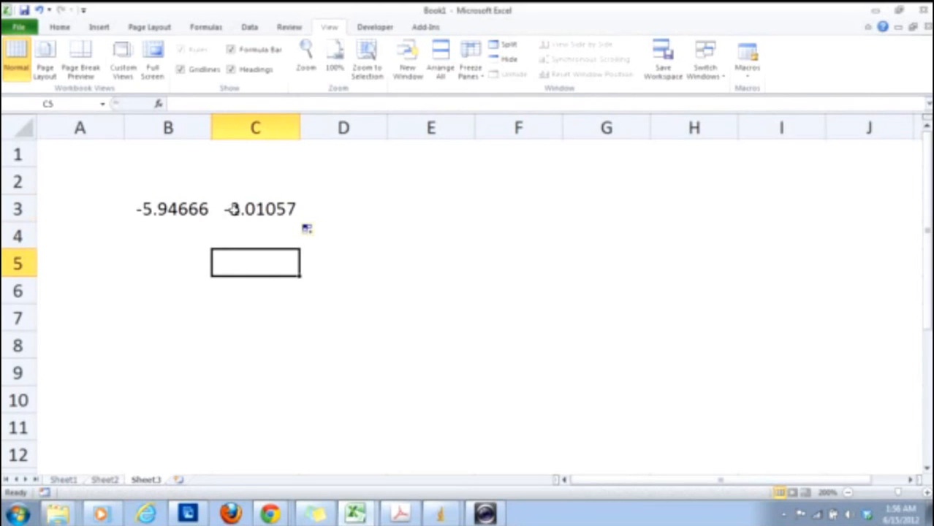
Label the two random columns with the headings X in B2 and Y in C2.
click(180, 183)
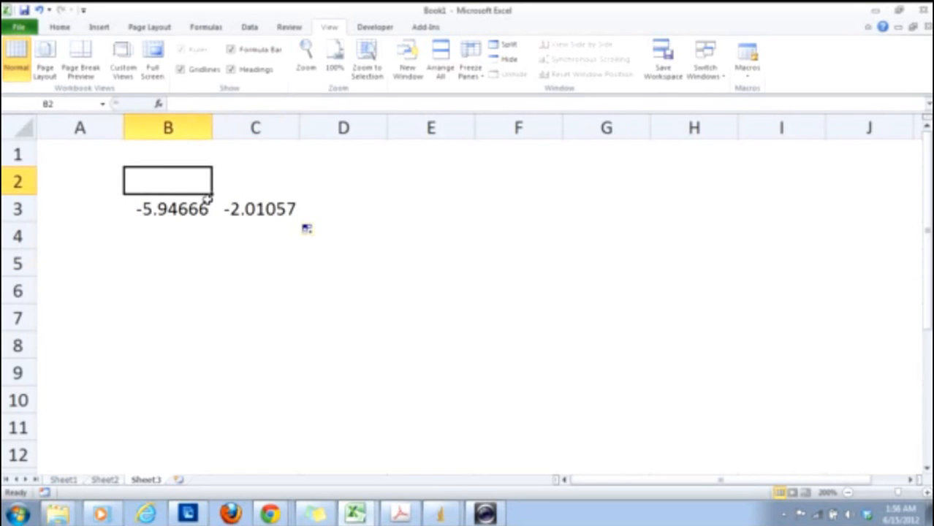
text(X)
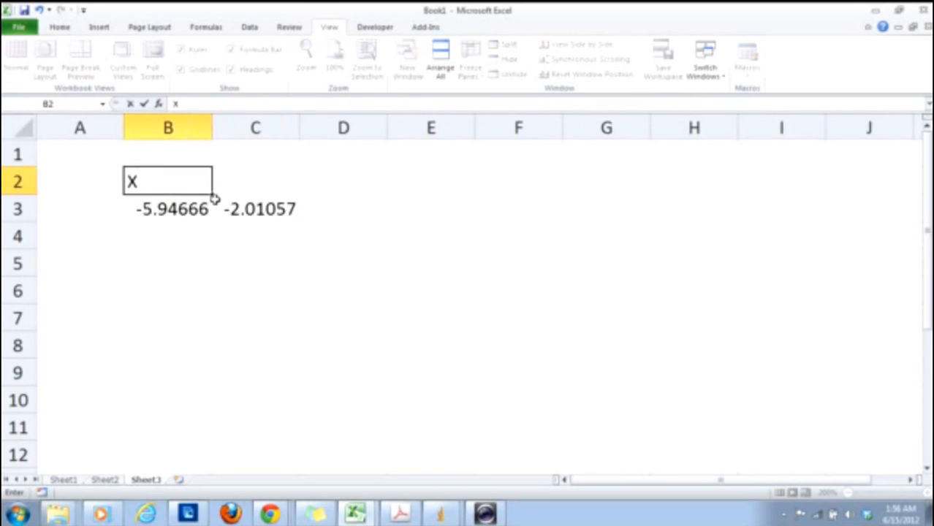
click(235, 191)
text(Y)
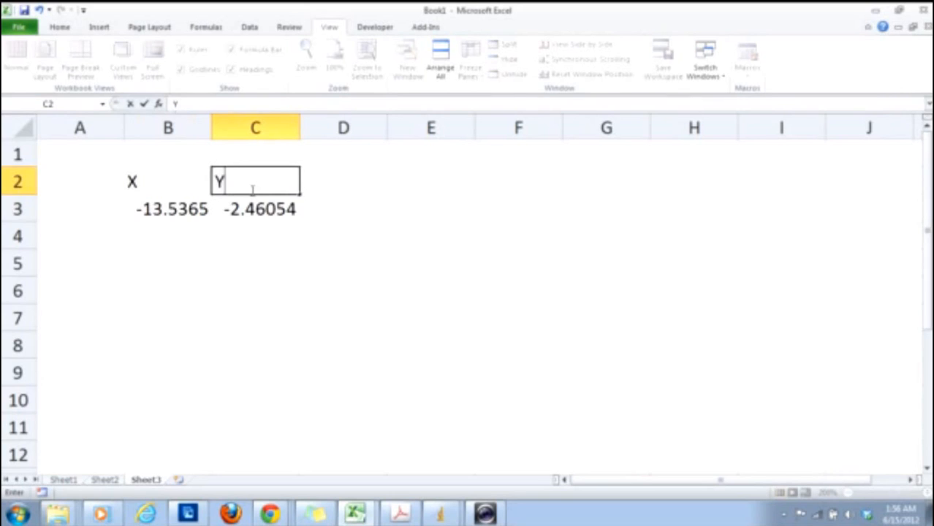
key(Return)
Center the headings and values in the range B2:C3.
drag(162, 176, 245, 206)
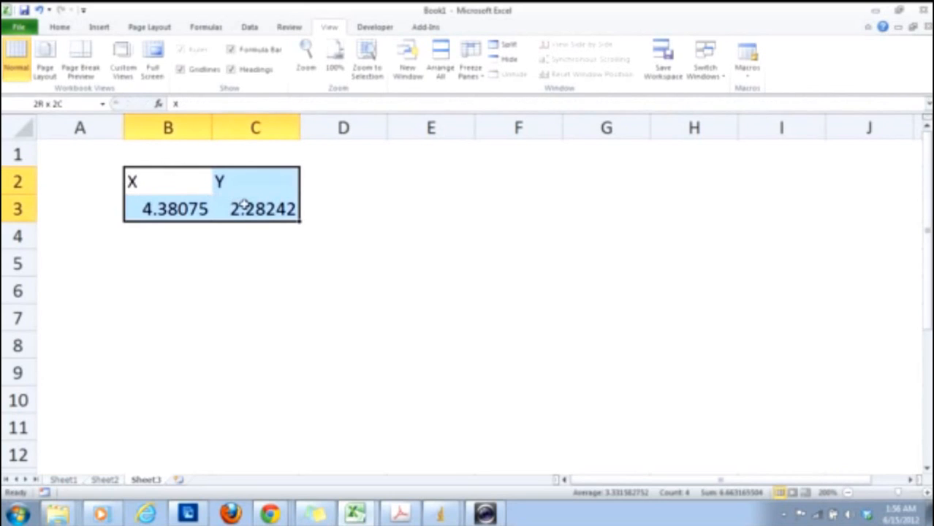
click(70, 29)
click(280, 69)
click(258, 236)
Fill the formulas in B3:C3 down to row 626 and return to the start of the sheet.
drag(184, 210, 300, 223)
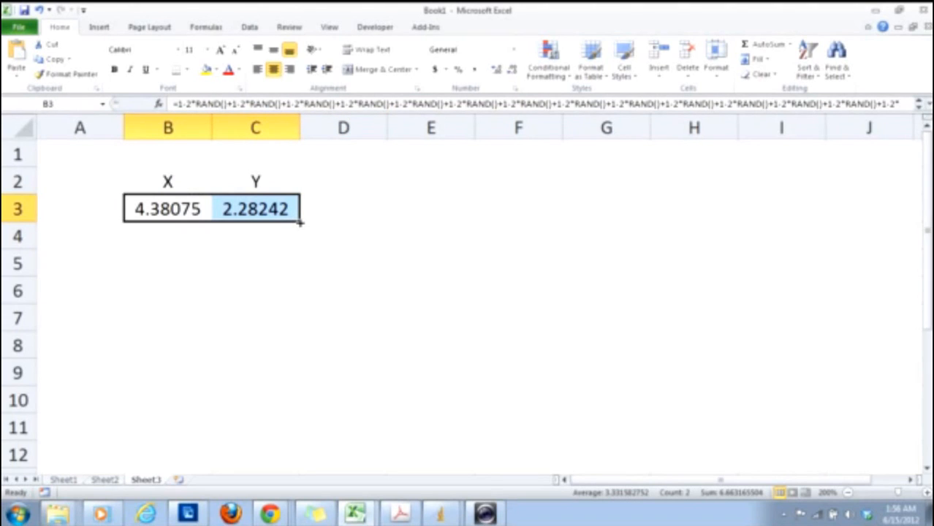
mouse_move(300, 222)
mouse_down()
mouse_move(280, 519)
mouse_move(275, 415)
mouse_move(294, 218)
mouse_up()
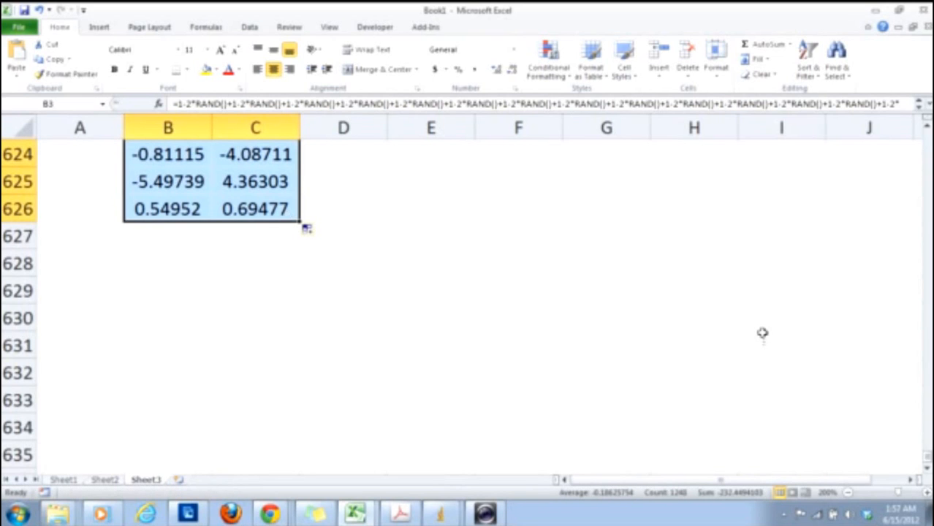
drag(925, 465, 925, 118)
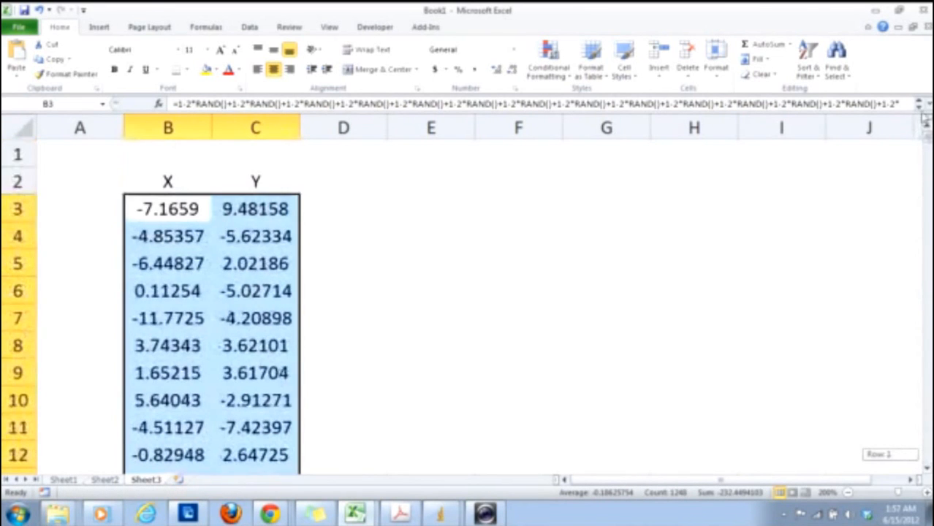
Insert a markers-only scatter chart of the X and Y data in columns B and C.
drag(168, 131, 230, 138)
click(98, 26)
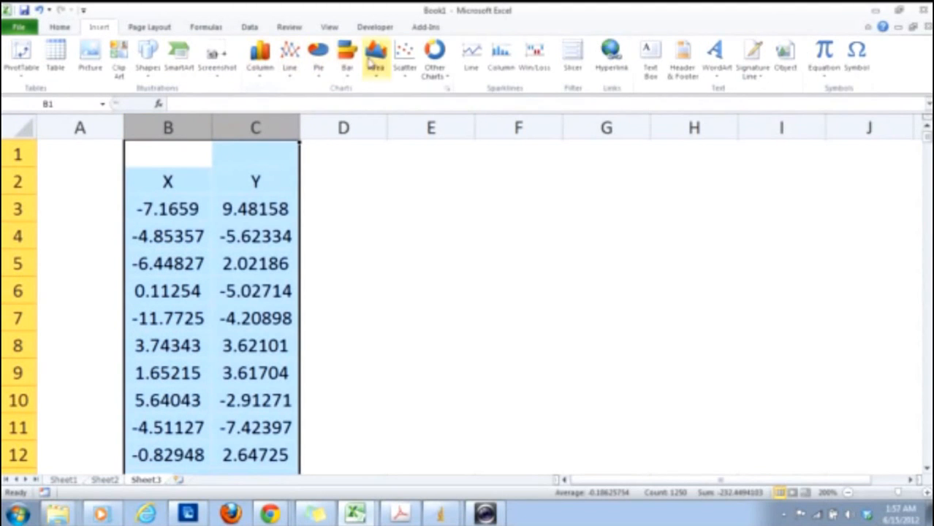
click(404, 58)
click(404, 112)
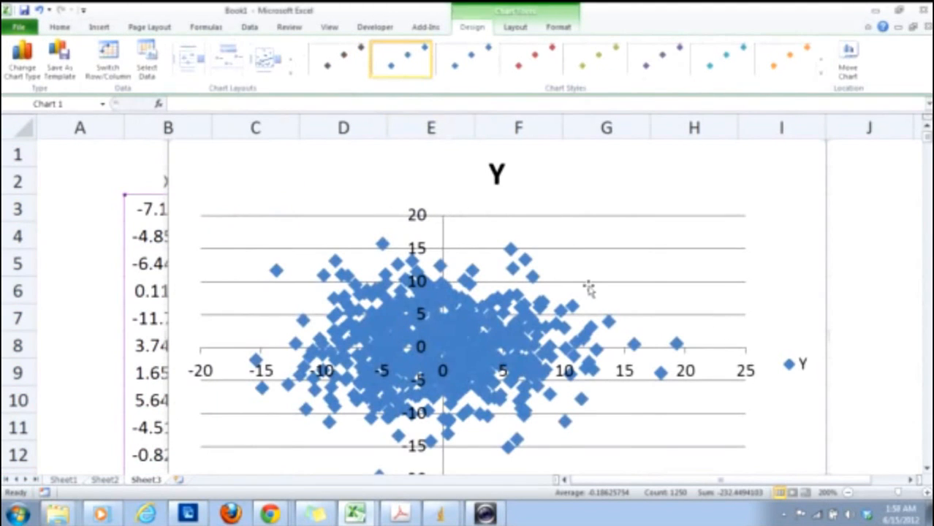
Remove the legend and the title from the scatter chart.
click(802, 369)
key(Delete)
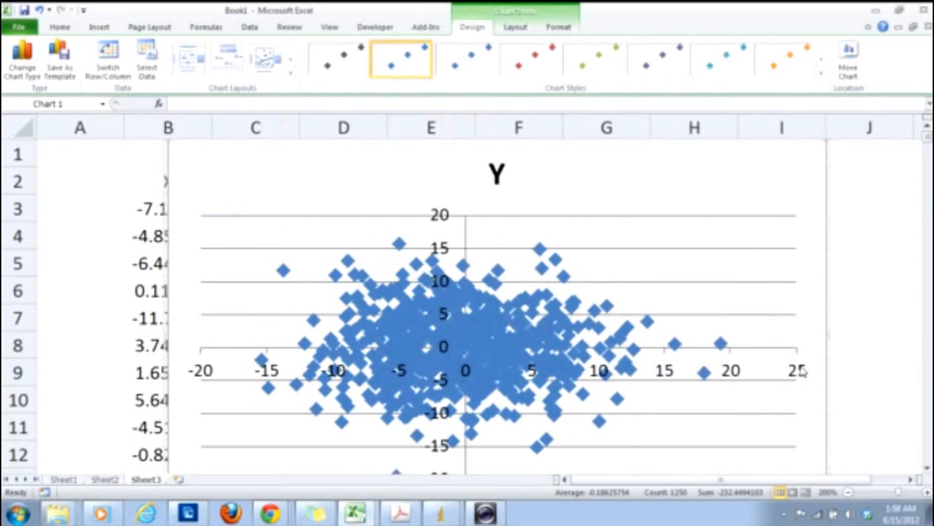
click(500, 174)
key(Delete)
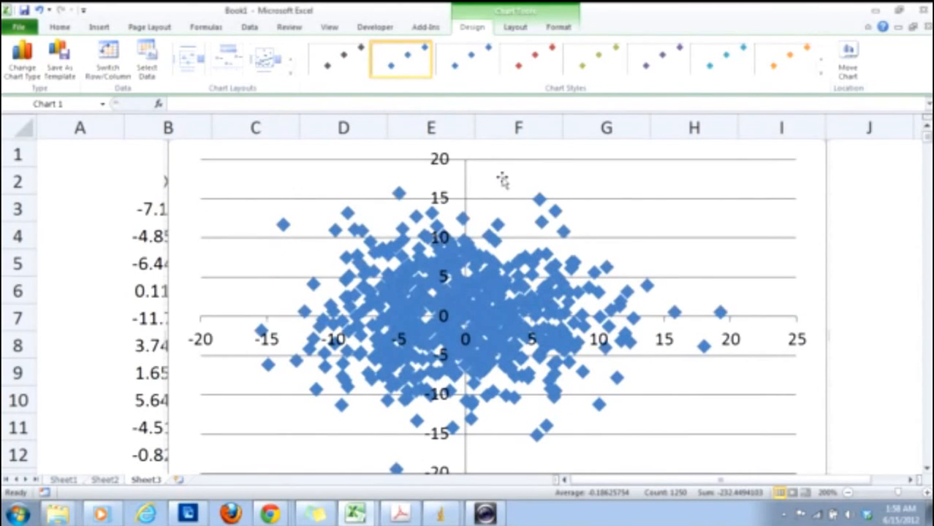
Shrink the scatter chart and place it clear of the data, across columns F to J beside rows 3 to 12.
drag(825, 306, 827, 398)
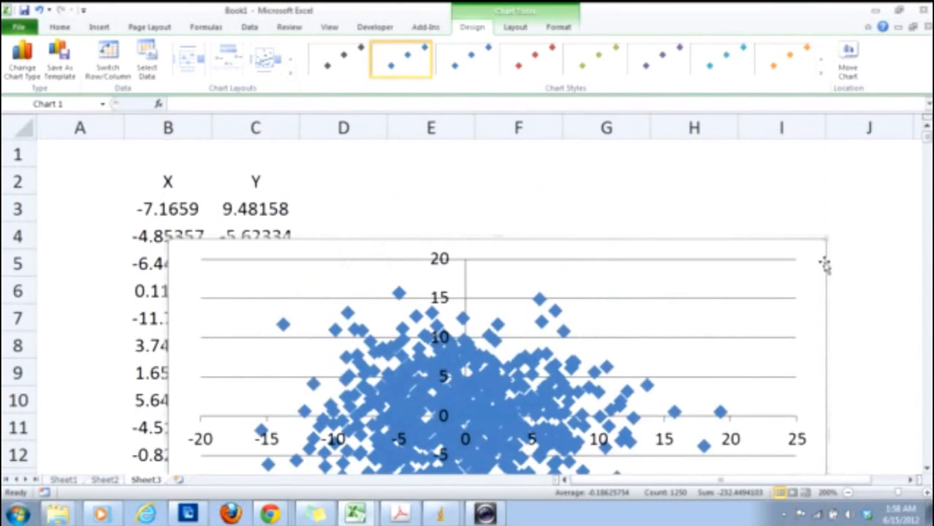
drag(827, 236, 713, 208)
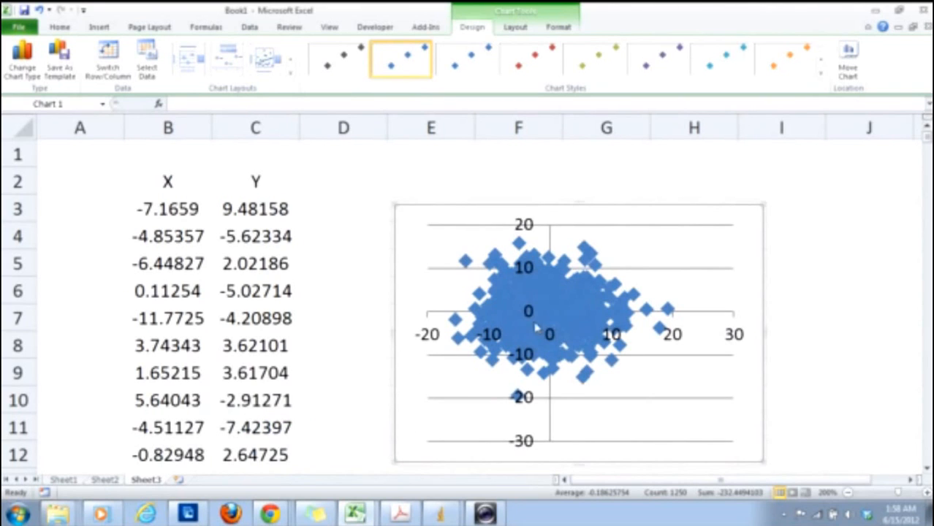
mouse_move(550, 312)
mouse_move(521, 319)
mouse_move(453, 326)
drag(627, 206, 777, 204)
drag(735, 204, 736, 207)
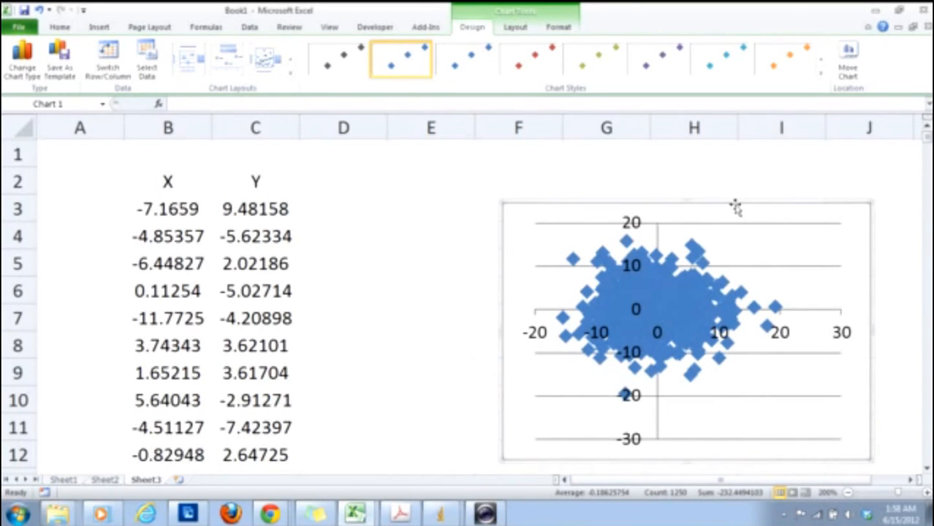
Re-enter the Y formula in C3 without changes to recalculate the random X and Y values.
click(271, 211)
key(ctrl+grave)
key(ctrl+grave)
key(Return)
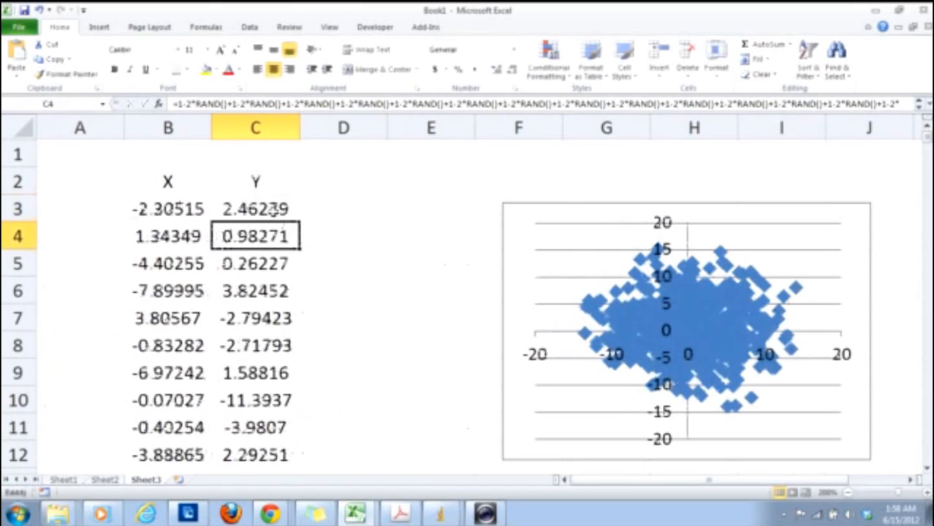
Recalculate the random values and scatter chart several times by repeatedly opening and committing the empty cell D3.
double_click(352, 210)
key(Return)
double_click(355, 207)
key(Return)
double_click(354, 206)
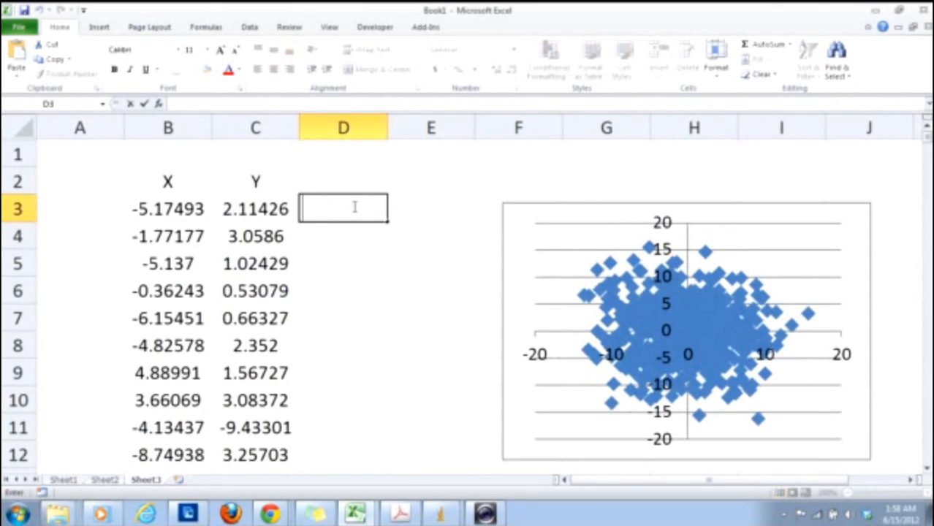
key(Return)
double_click(353, 207)
key(Return)
double_click(353, 207)
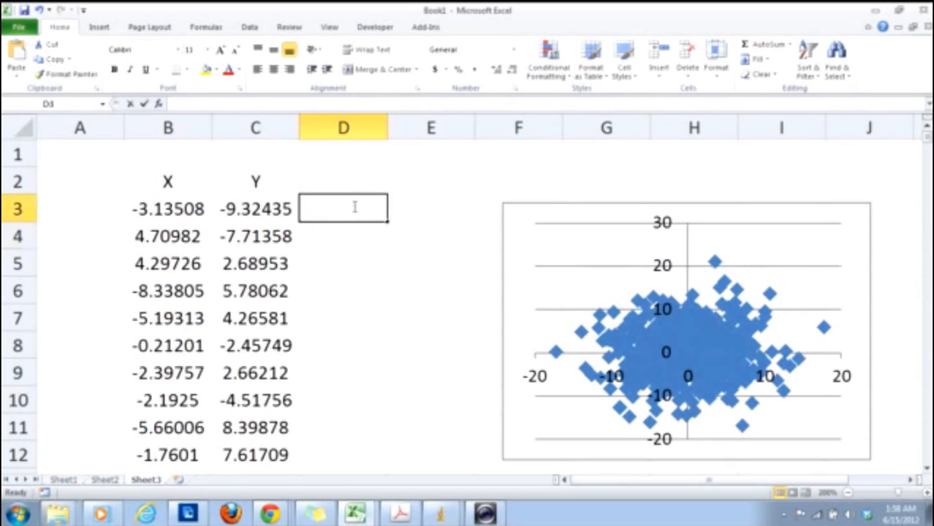
key(Return)
double_click(353, 207)
key(Return)
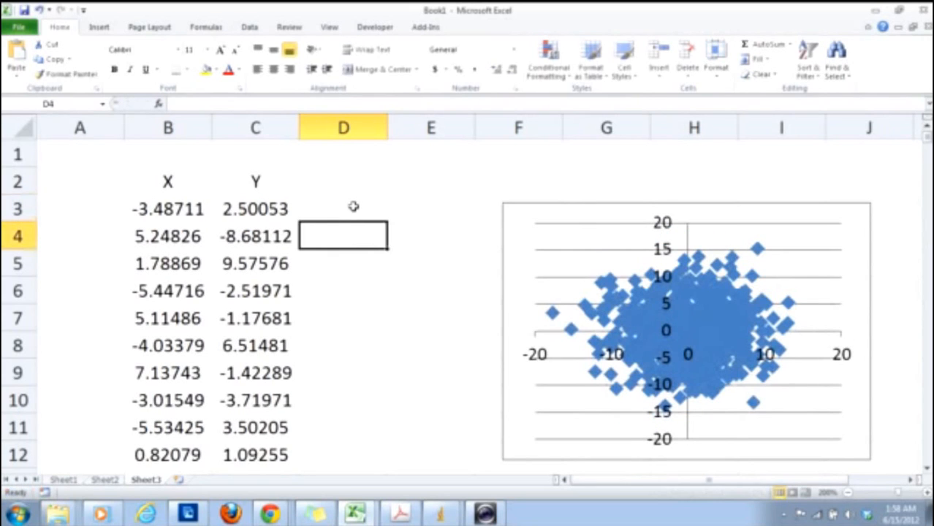